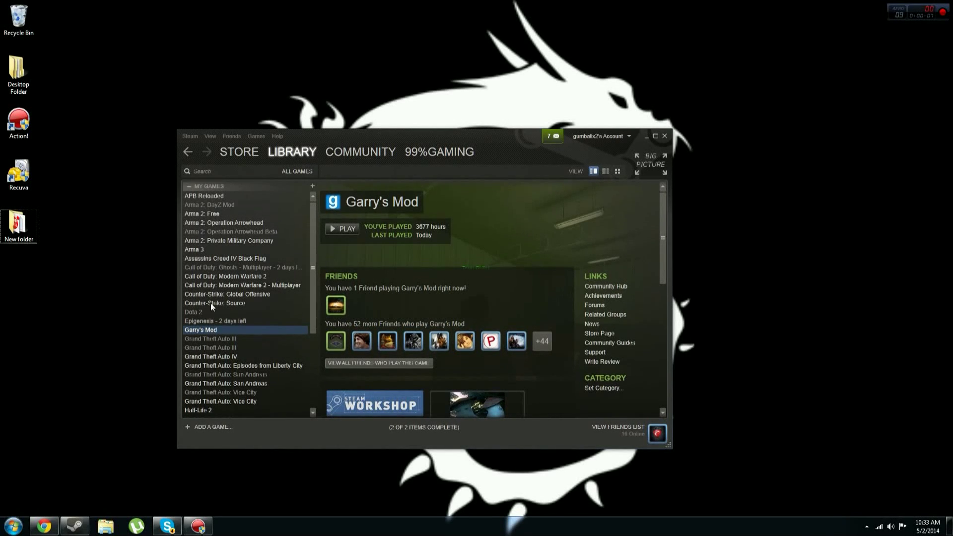
Dismiss Garry's Mod's context menu and shift the Steam window to the right
right_click(206, 330)
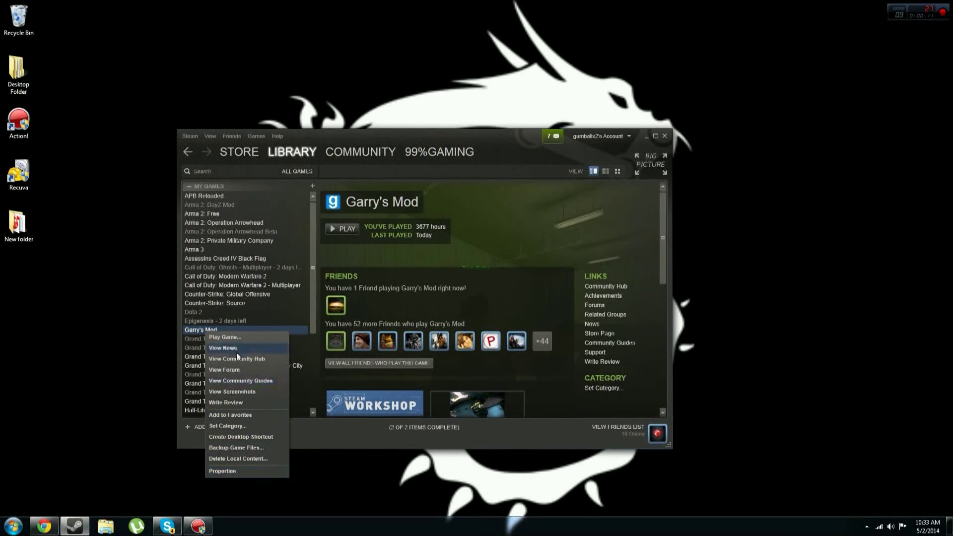
click(294, 328)
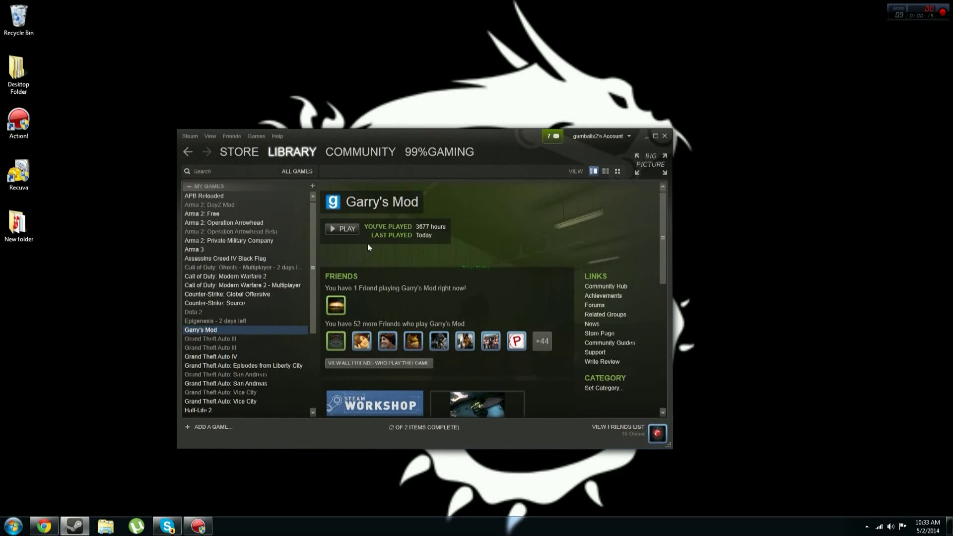
drag(489, 139, 512, 146)
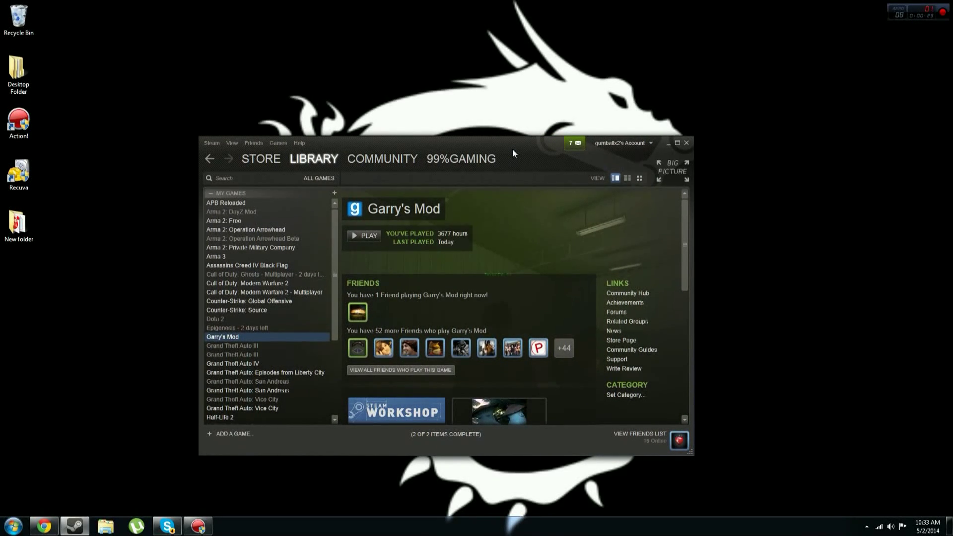
drag(512, 148, 521, 148)
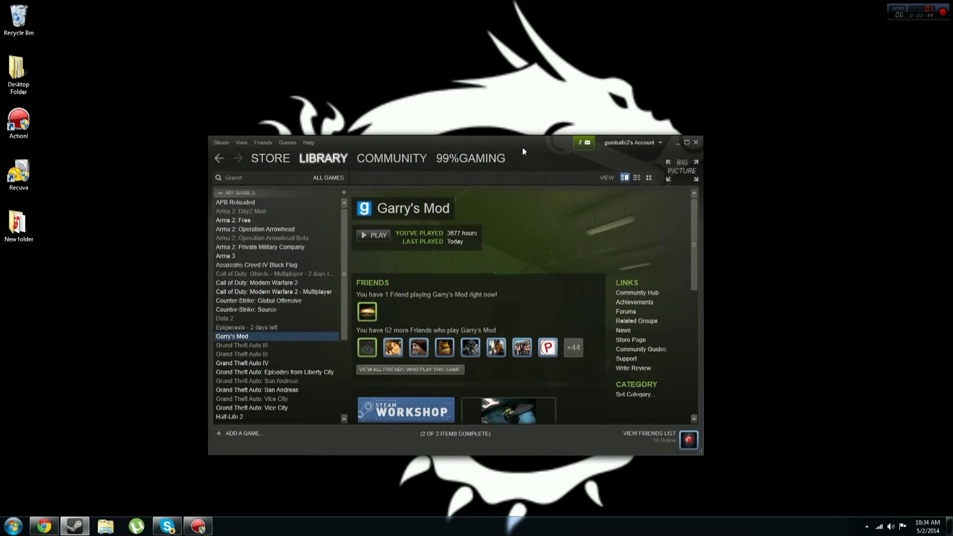
drag(520, 148, 540, 152)
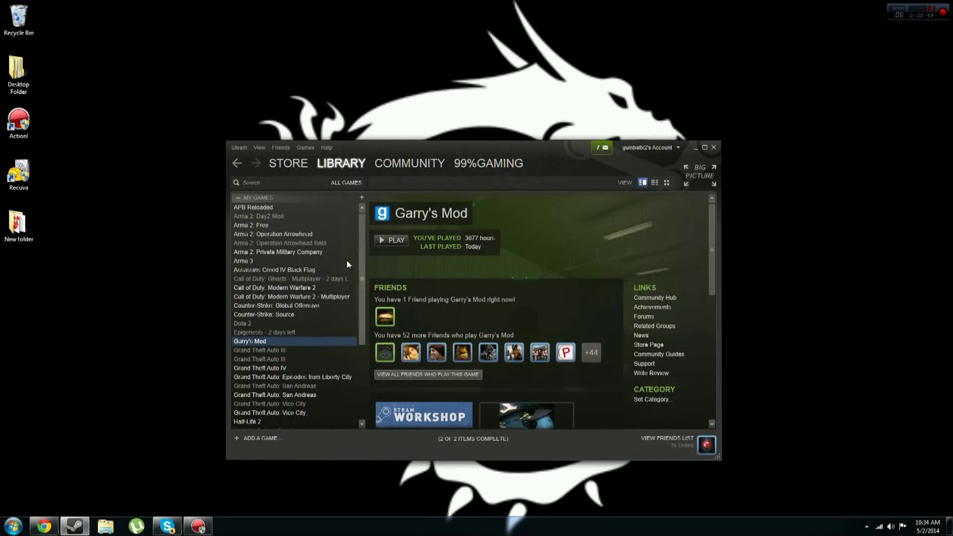
Select Garry's Mod in the library and open its Properties
click(258, 325)
click(254, 343)
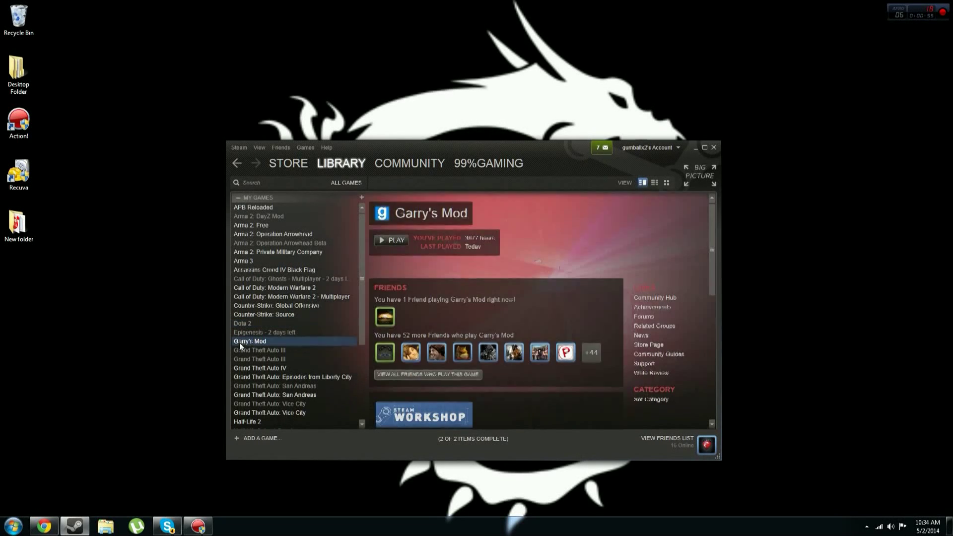
right_click(254, 342)
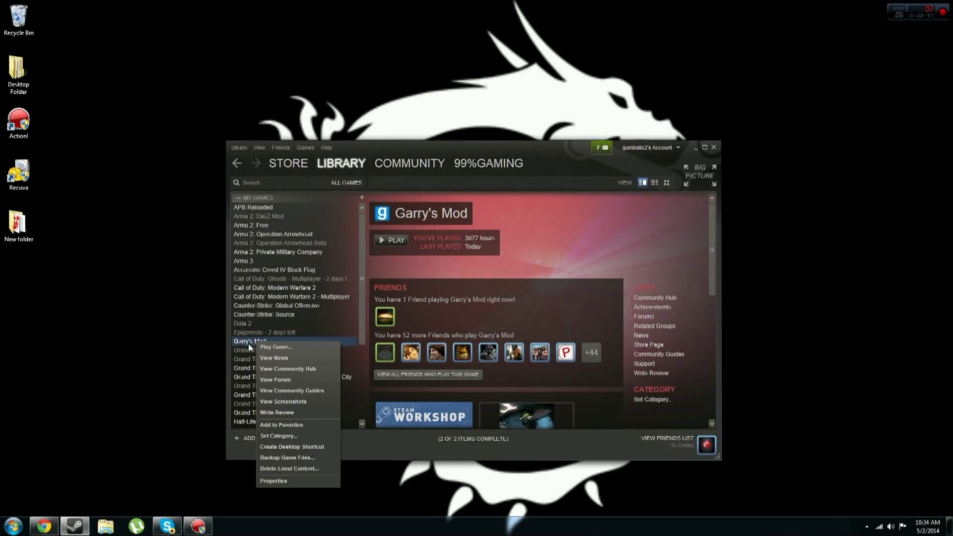
click(271, 479)
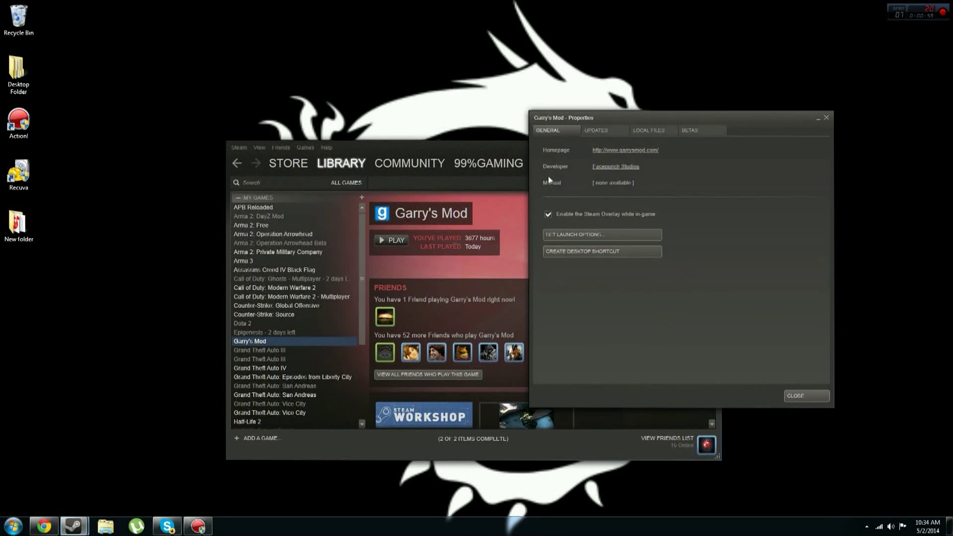
Opt Garry's Mod into the 'dev - Development Branch' beta on the Betas tab
click(596, 130)
click(689, 130)
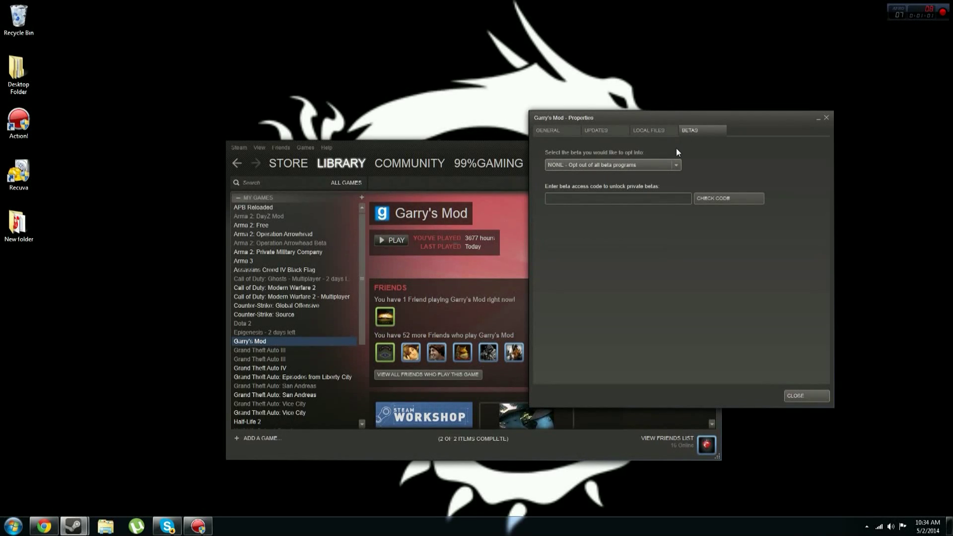
click(610, 164)
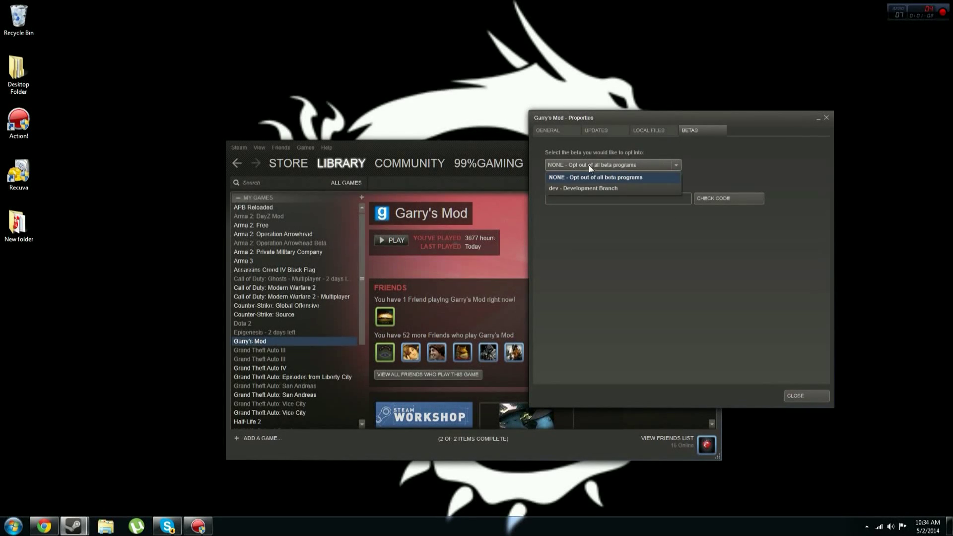
click(569, 189)
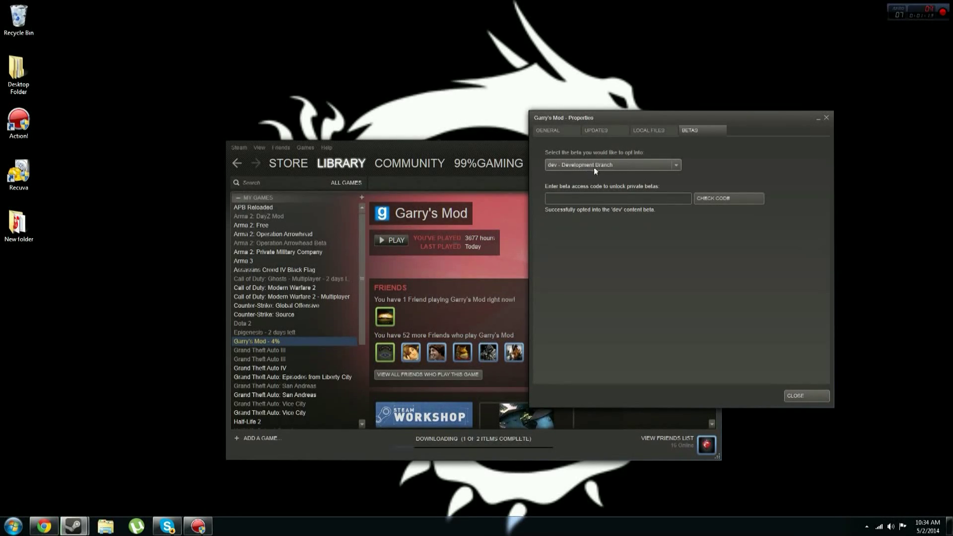
Switch the beta back to 'NONE - Opt out of all beta programs'
click(599, 164)
click(580, 176)
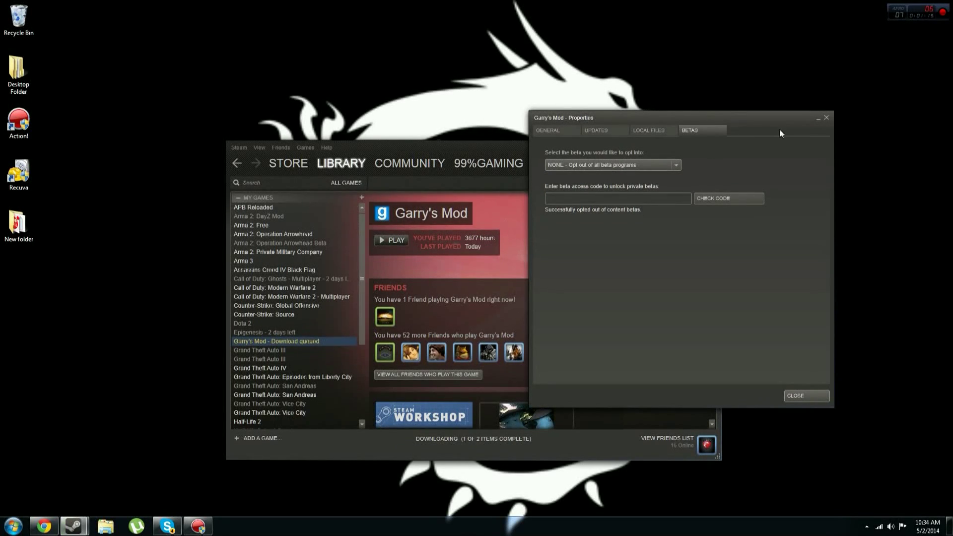
mouse_move(785, 120)
mouse_down()
mouse_move(680, 156)
mouse_move(578, 147)
mouse_up()
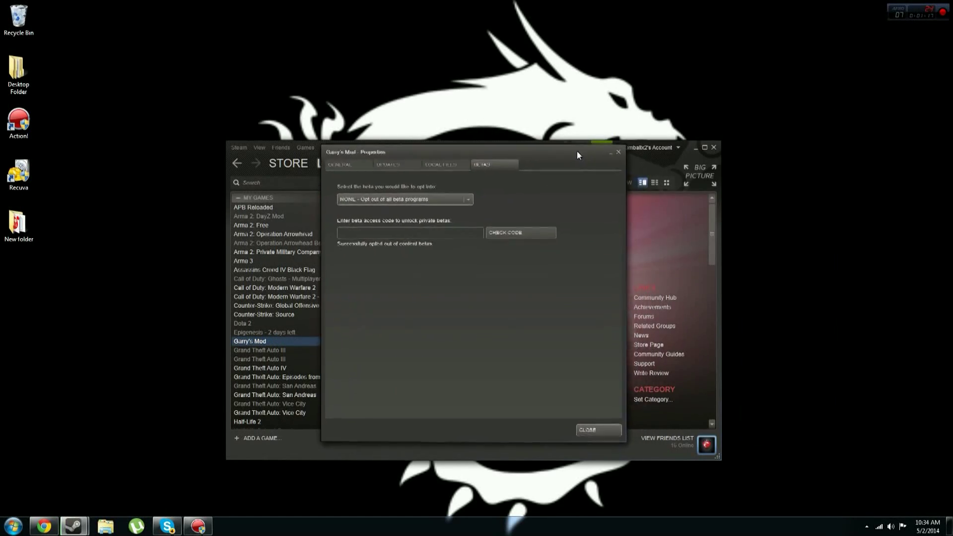
Reposition the dialog, then toggle the beta from dev back to NONE
drag(578, 147, 617, 158)
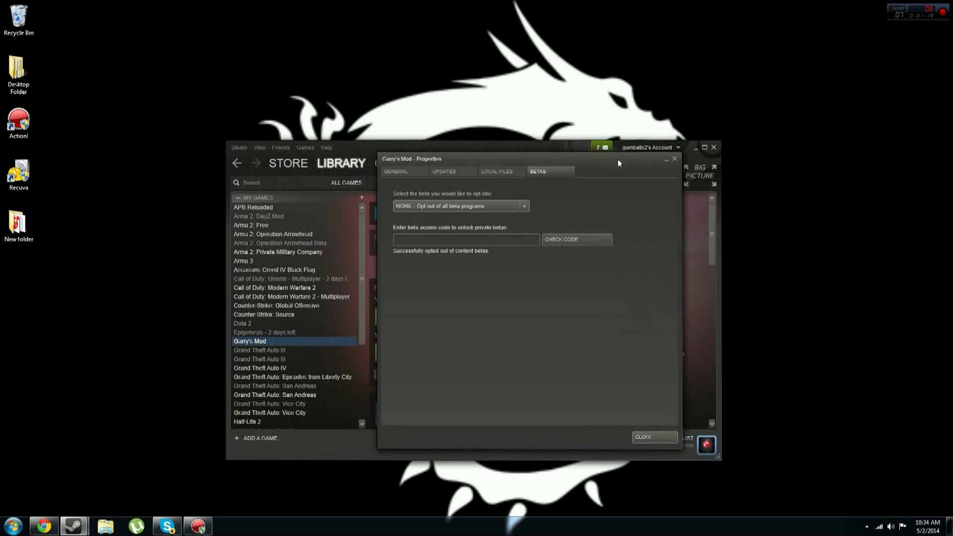
click(526, 206)
click(458, 229)
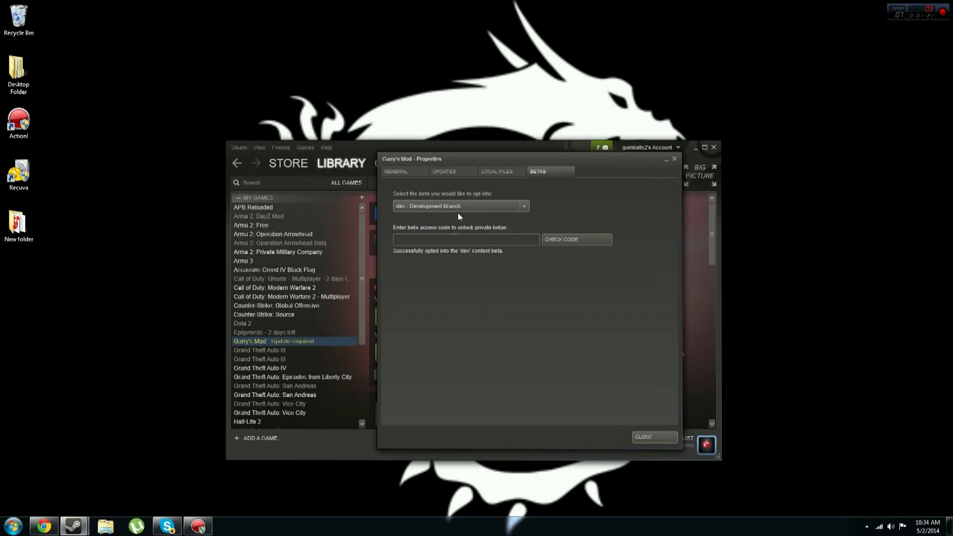
click(524, 206)
click(481, 218)
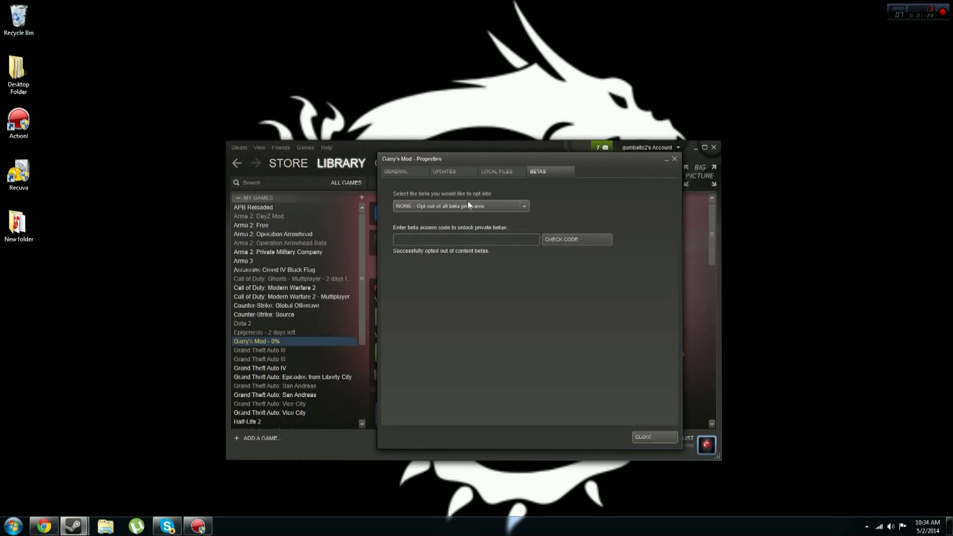
Toggle to dev once more, leave NONE selected, and close Properties
click(443, 205)
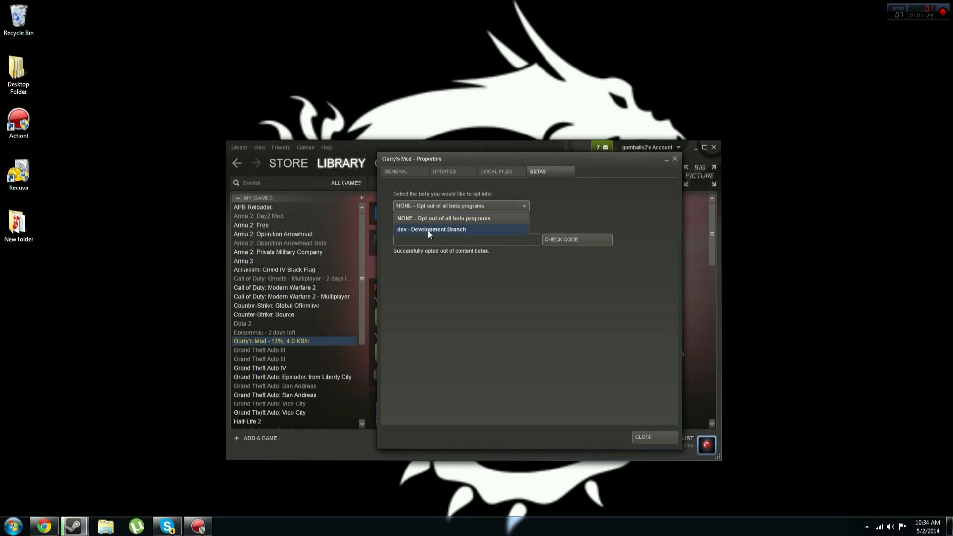
click(427, 231)
click(443, 205)
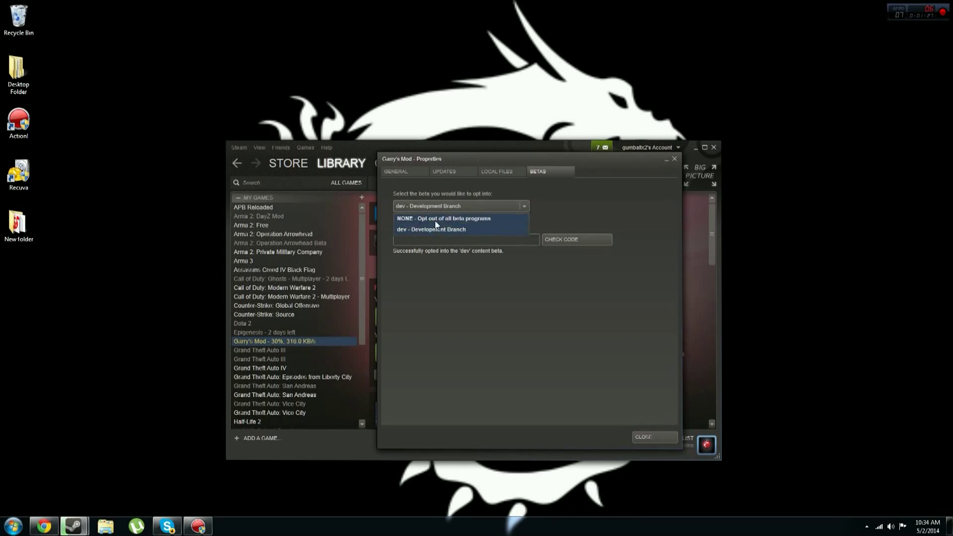
click(649, 435)
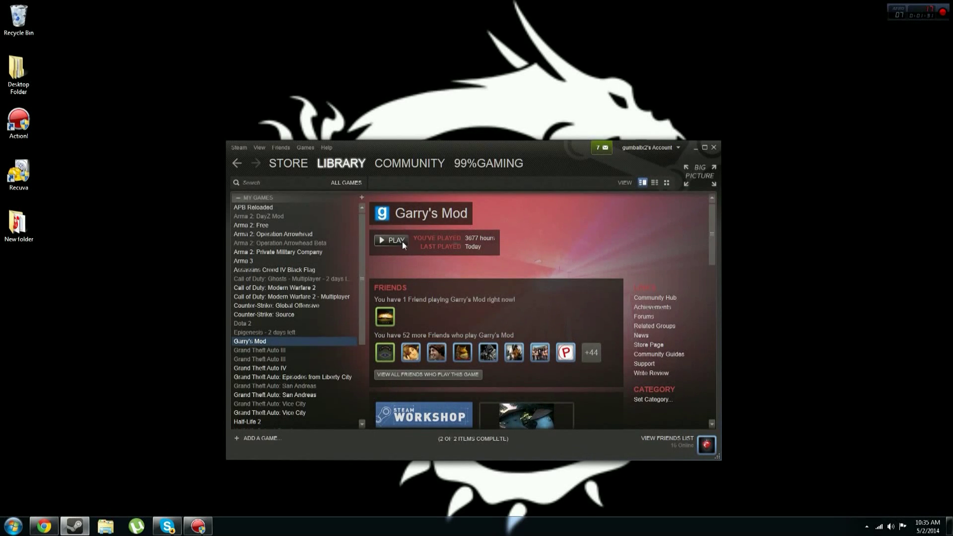